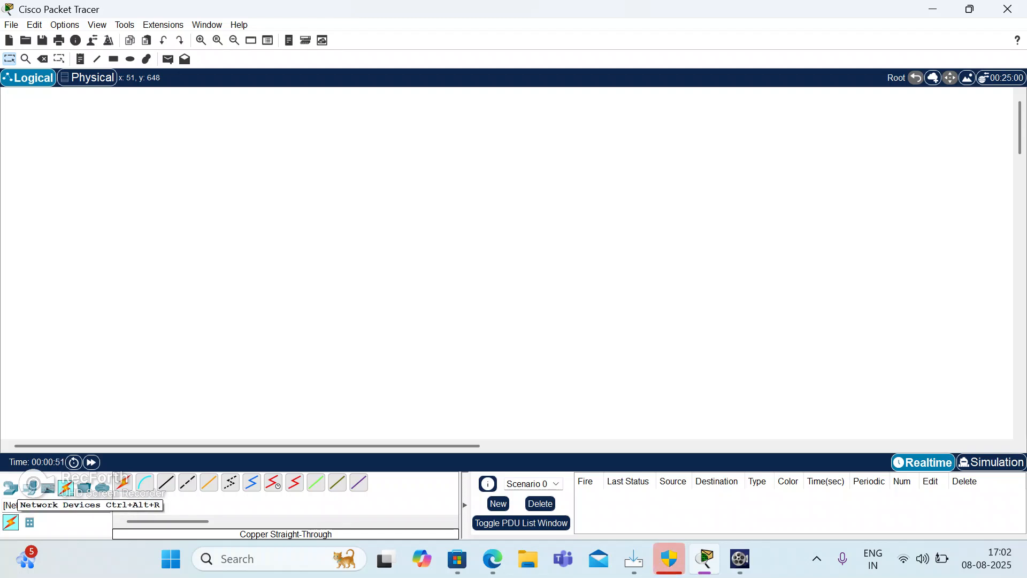
Place a generic PT-Switch in the upper middle of the empty logical workspace.
click(10, 488)
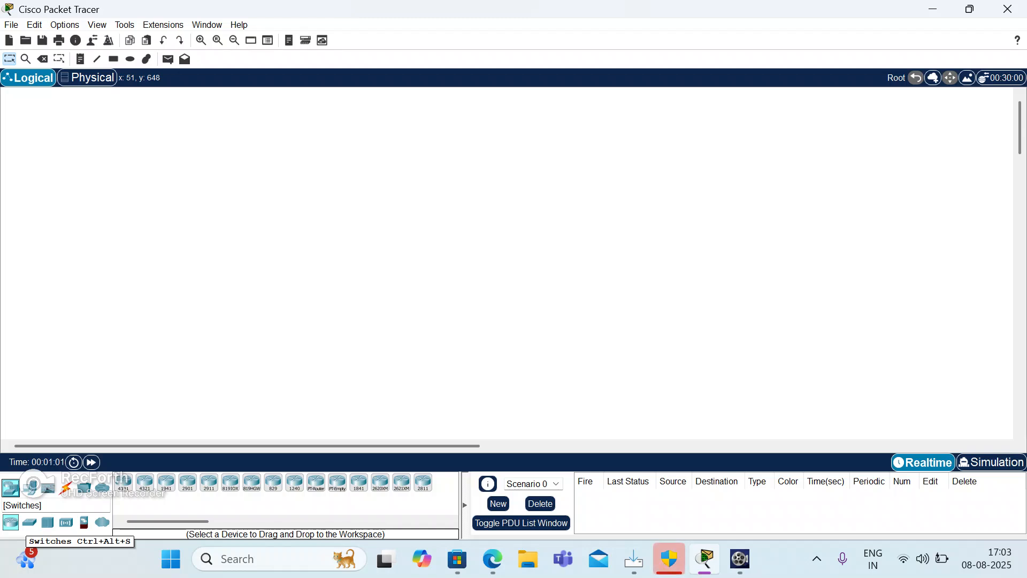
click(30, 521)
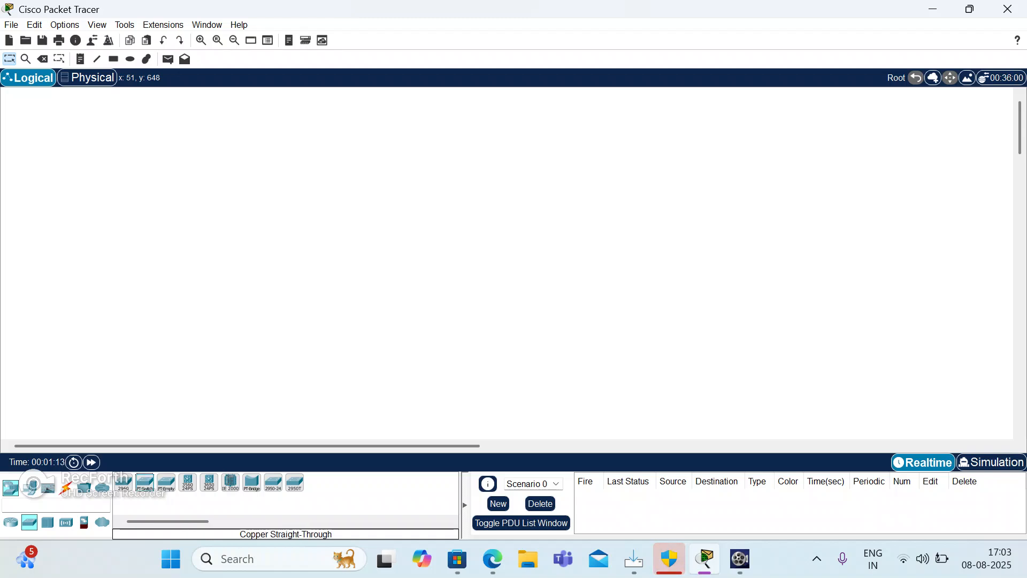
click(390, 221)
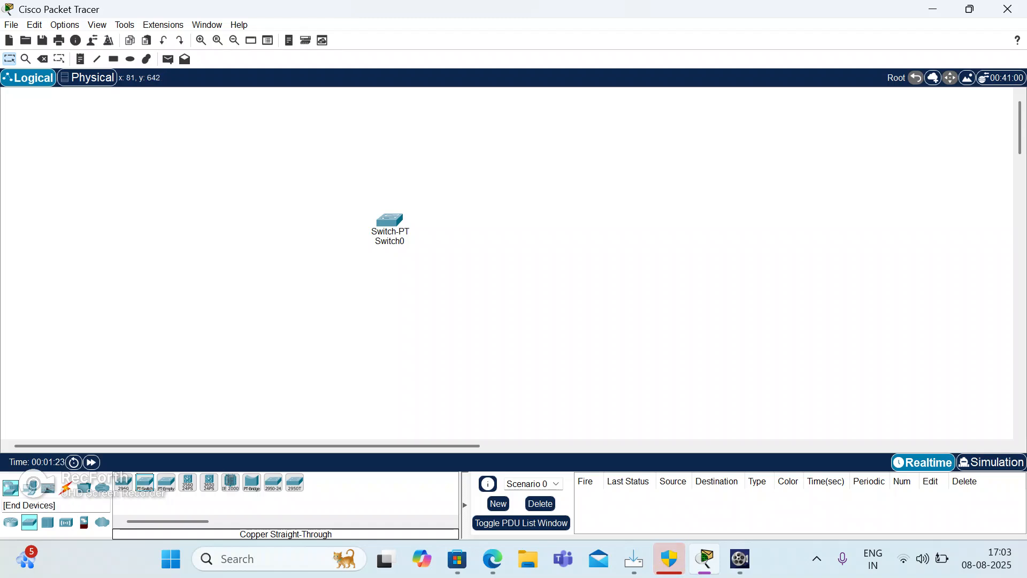
Add two generic PCs below the switch, one on its lower left and one on its lower right.
click(30, 487)
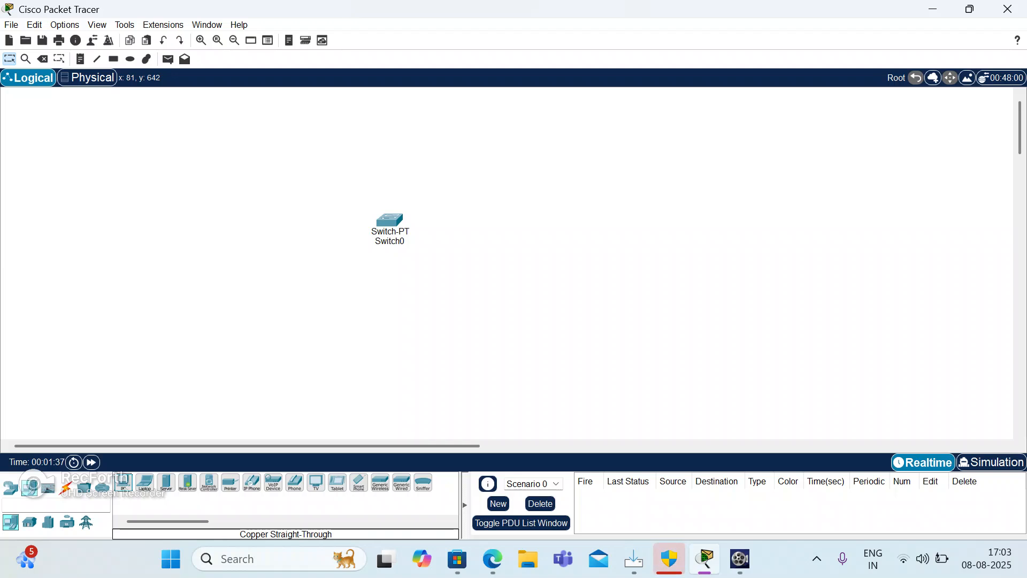
drag(123, 482, 256, 343)
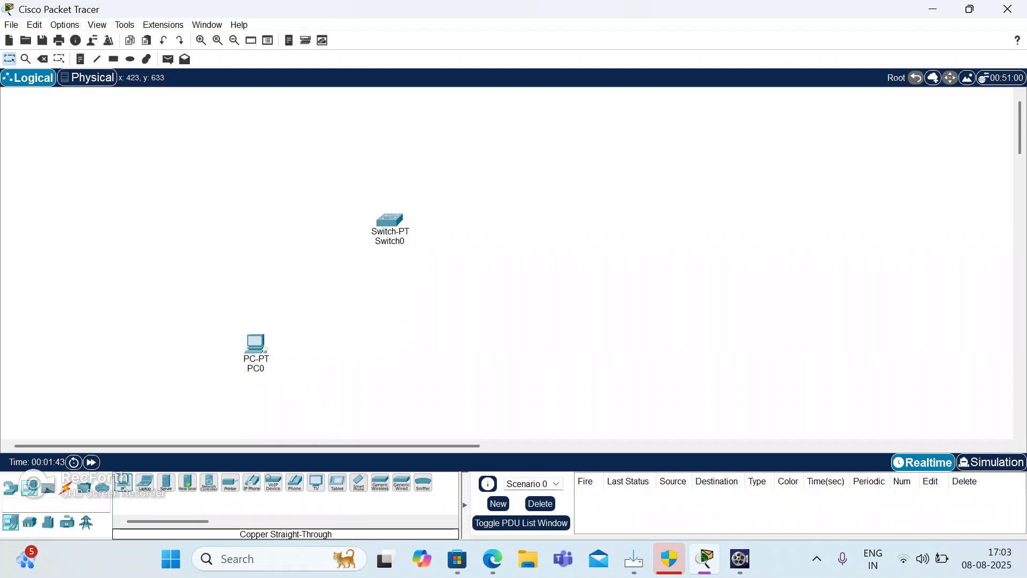
drag(123, 482, 483, 354)
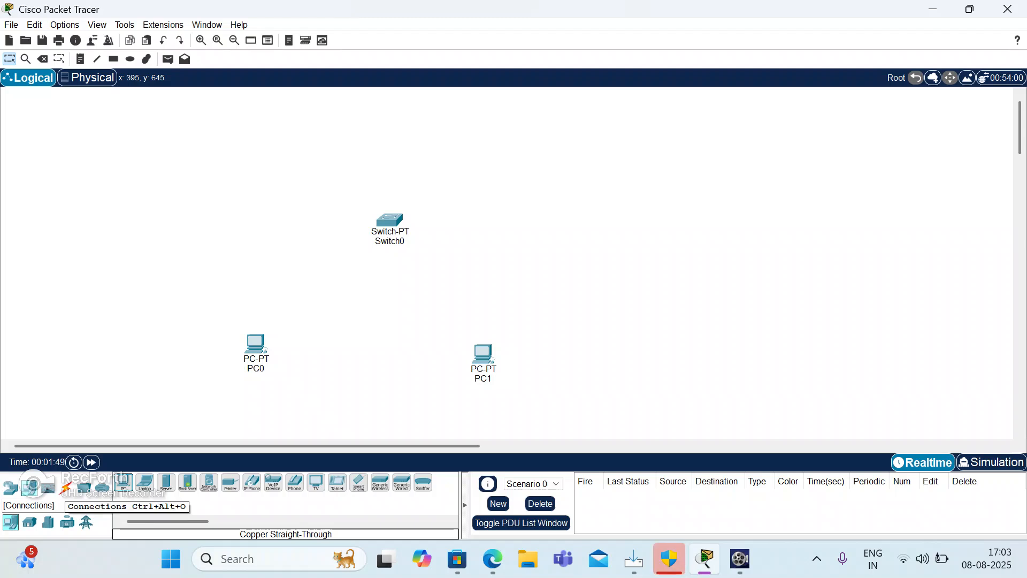
Connect PC0's FastEthernet0 port to Switch0's FastEthernet0/1 port with a copper straight-through cable.
click(66, 488)
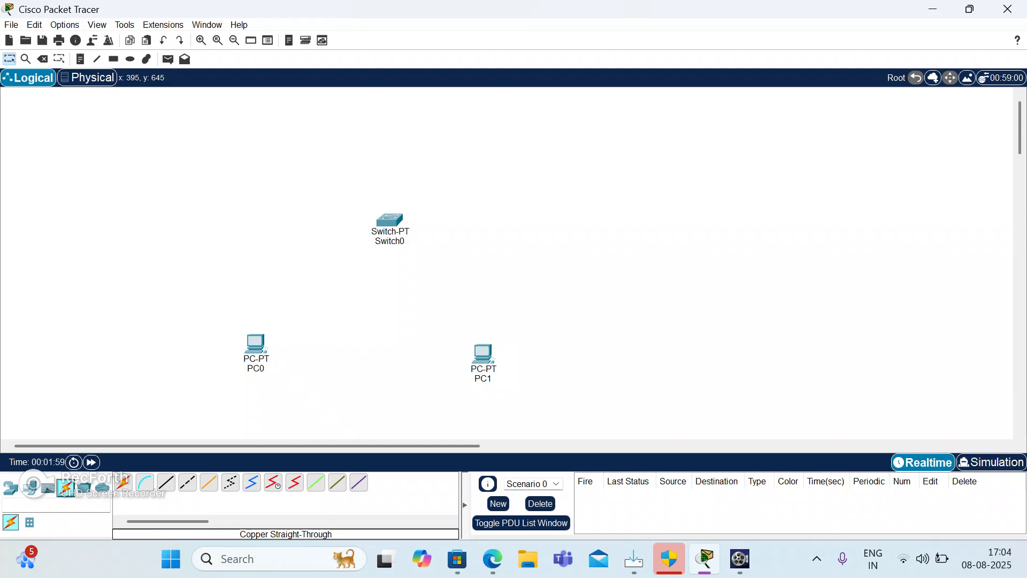
click(166, 483)
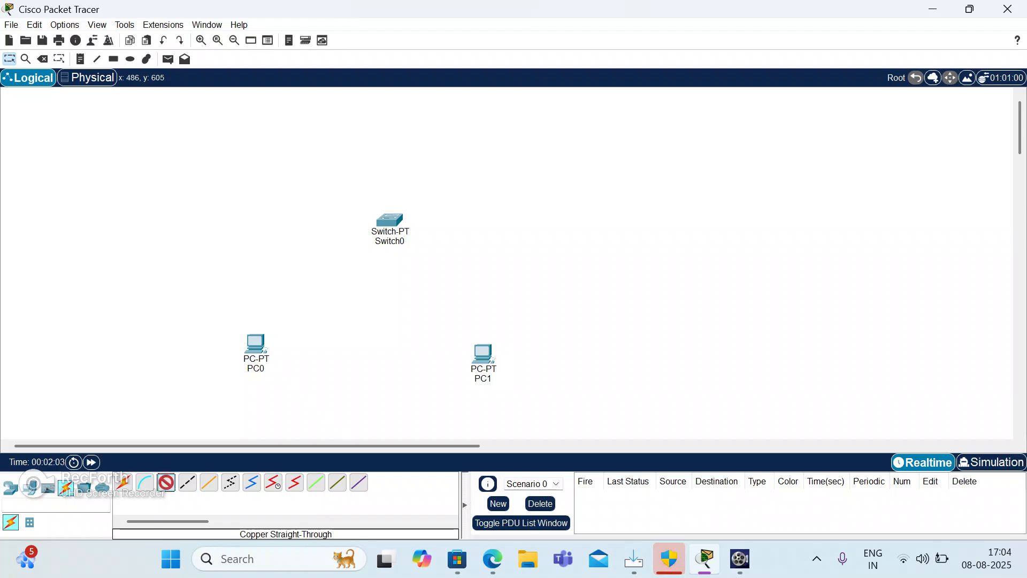
click(260, 348)
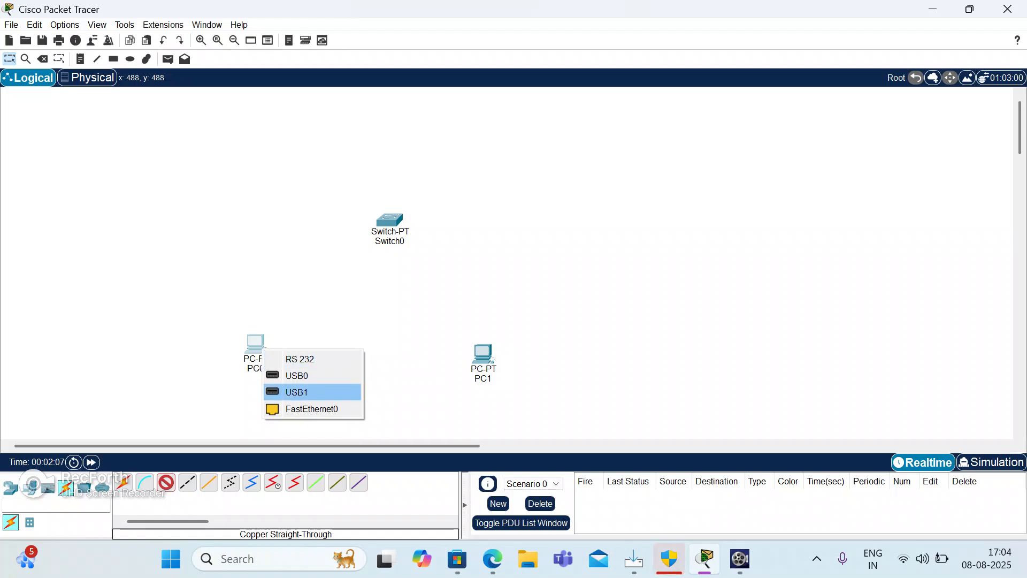
click(312, 409)
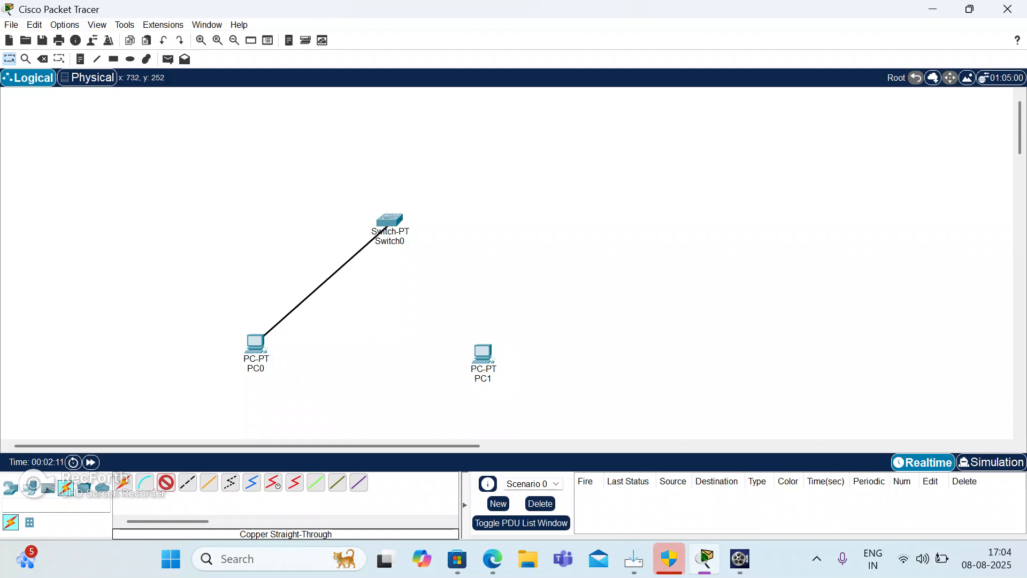
click(388, 224)
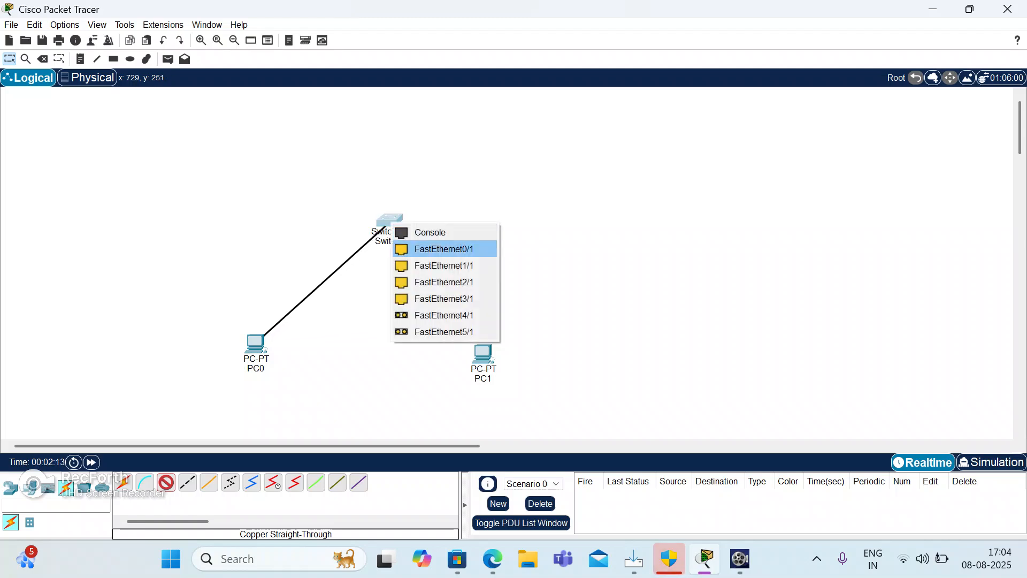
click(443, 249)
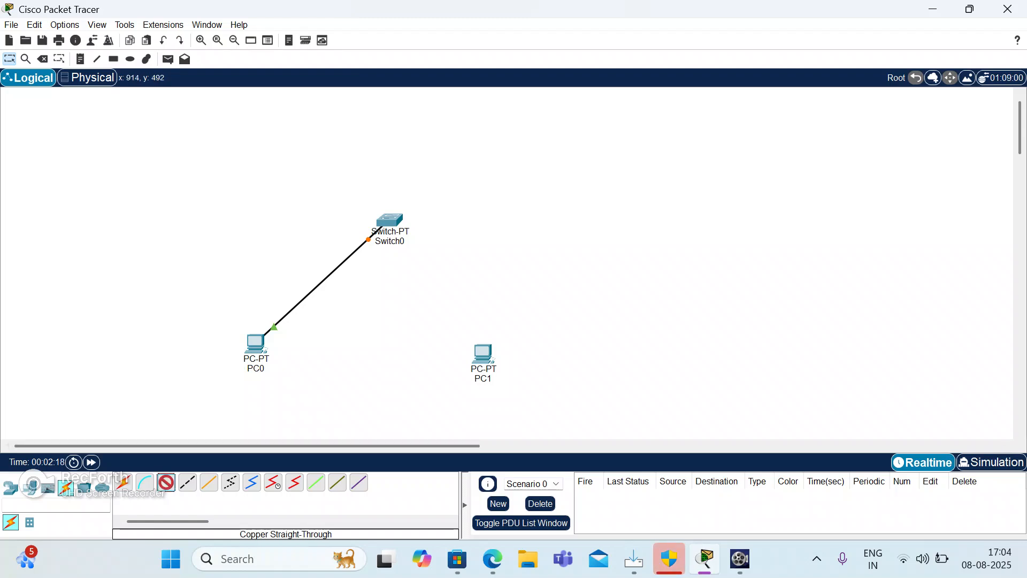
Connect PC1's FastEthernet0 port to Switch0's FastEthernet1/1 port with the same copper straight-through cable type.
click(483, 354)
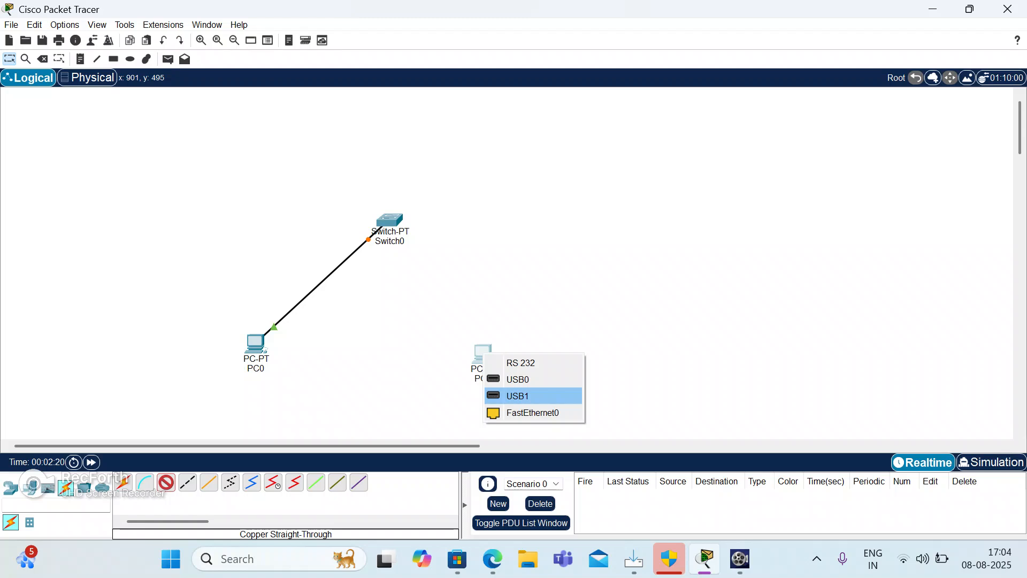
click(533, 412)
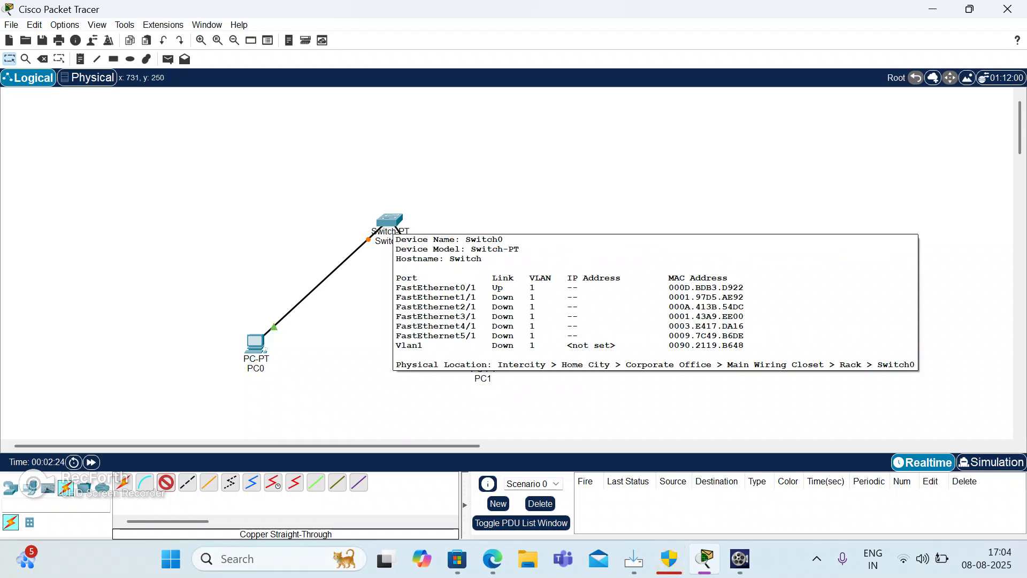
click(396, 227)
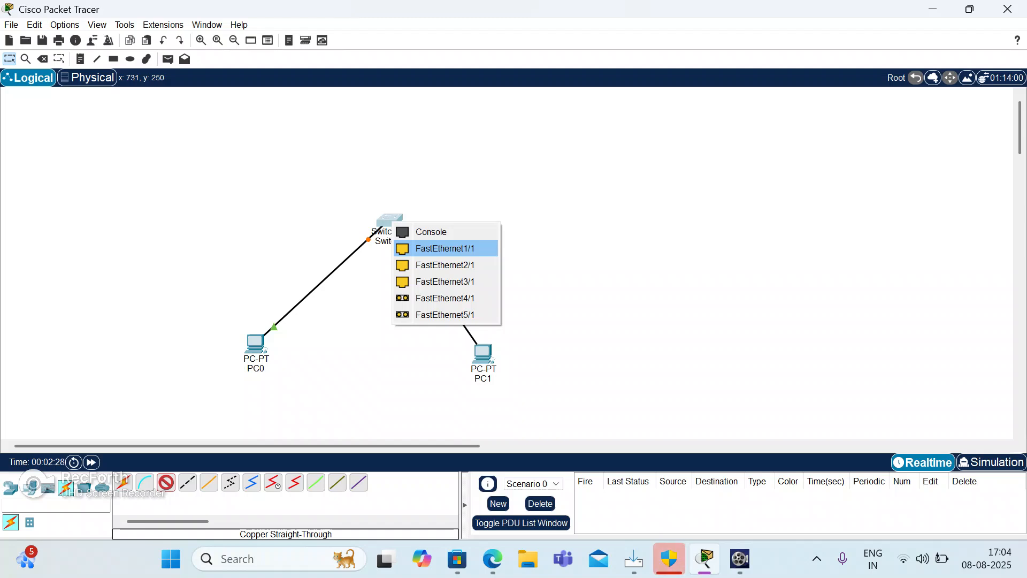
click(444, 248)
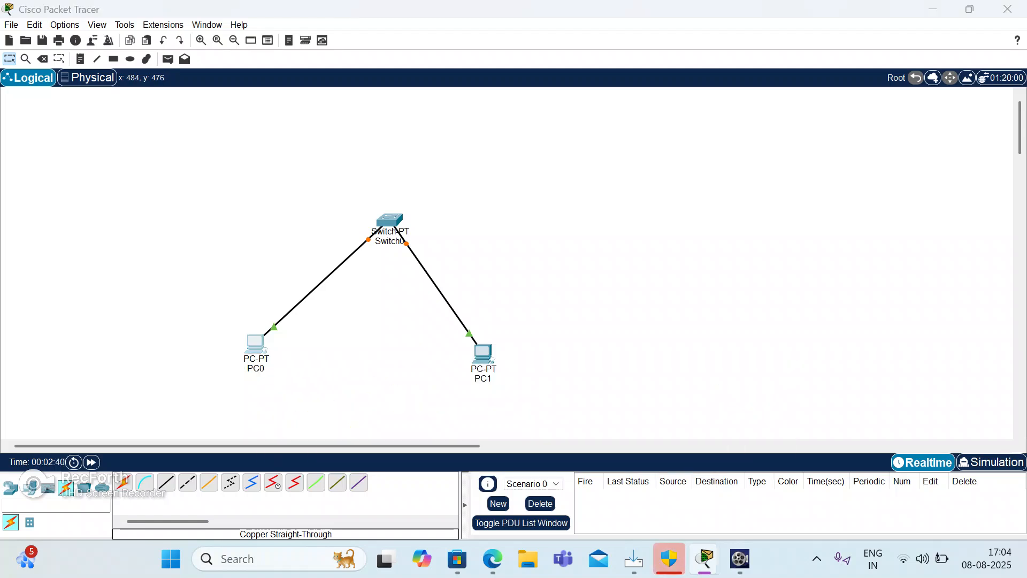
Set PC0's static IPv4 address to 192.168.10.1 with subnet mask 255.255.255.0.
click(259, 343)
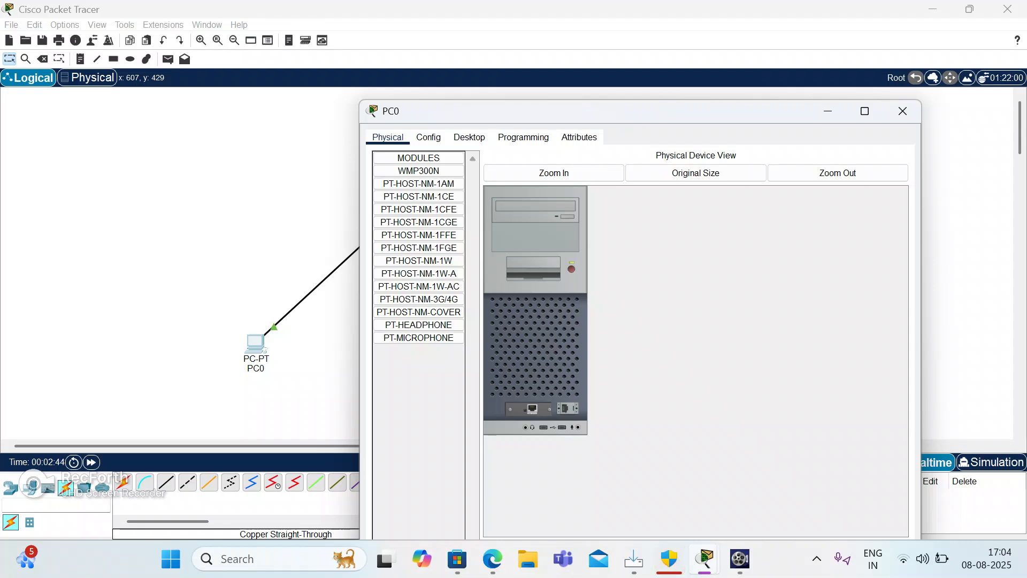
click(469, 137)
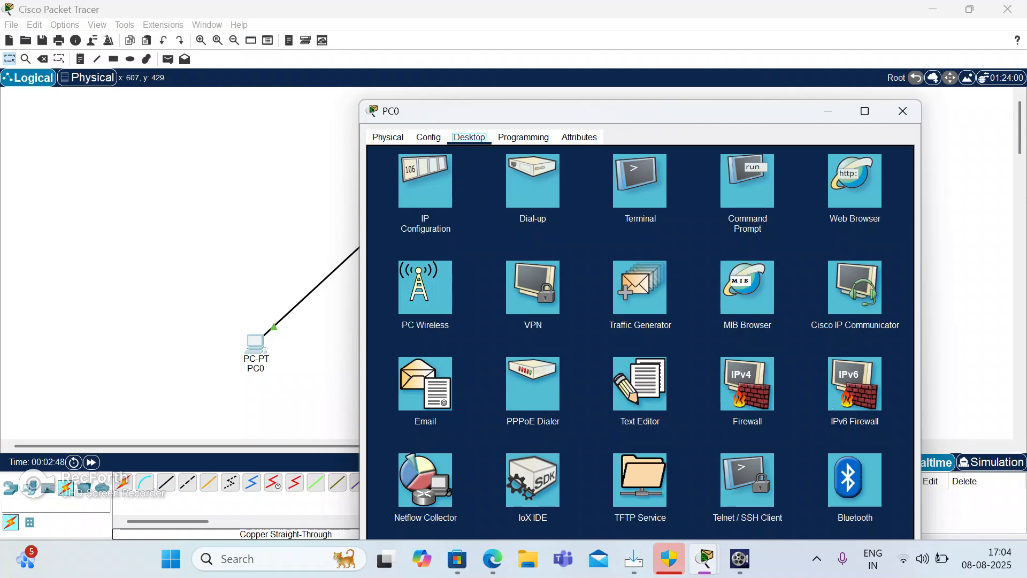
click(425, 180)
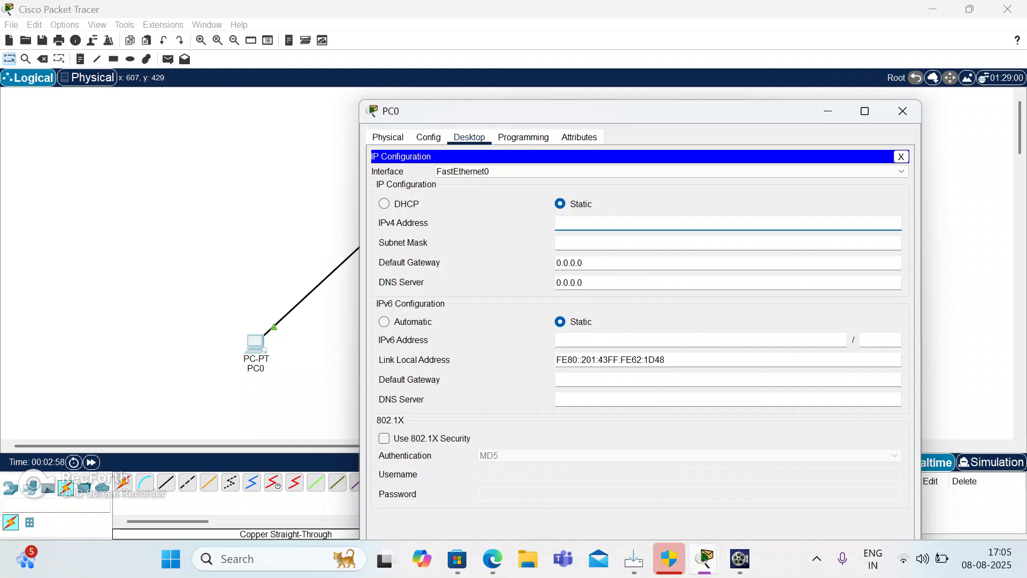
text(92.168.1)
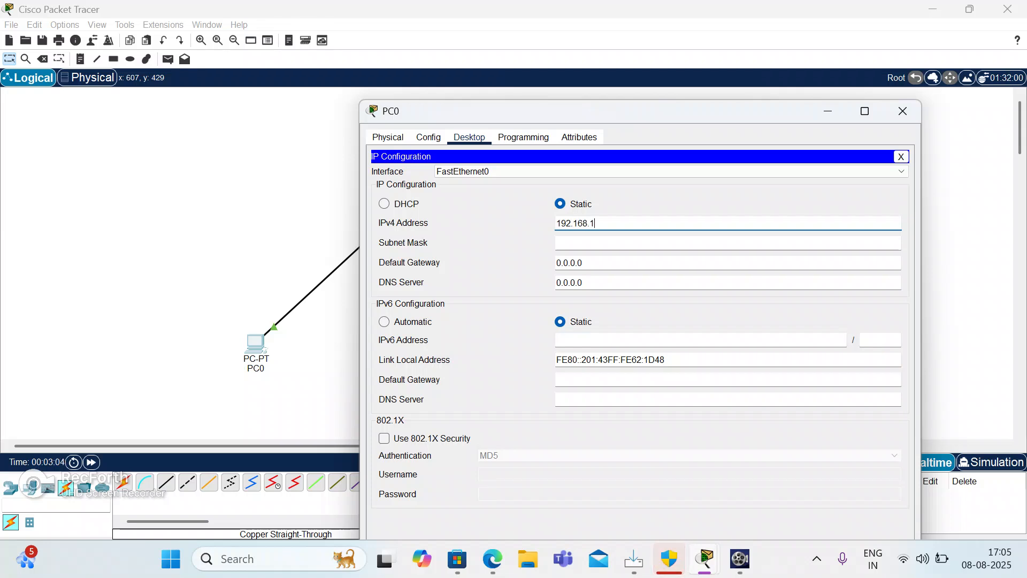
text(0.1)
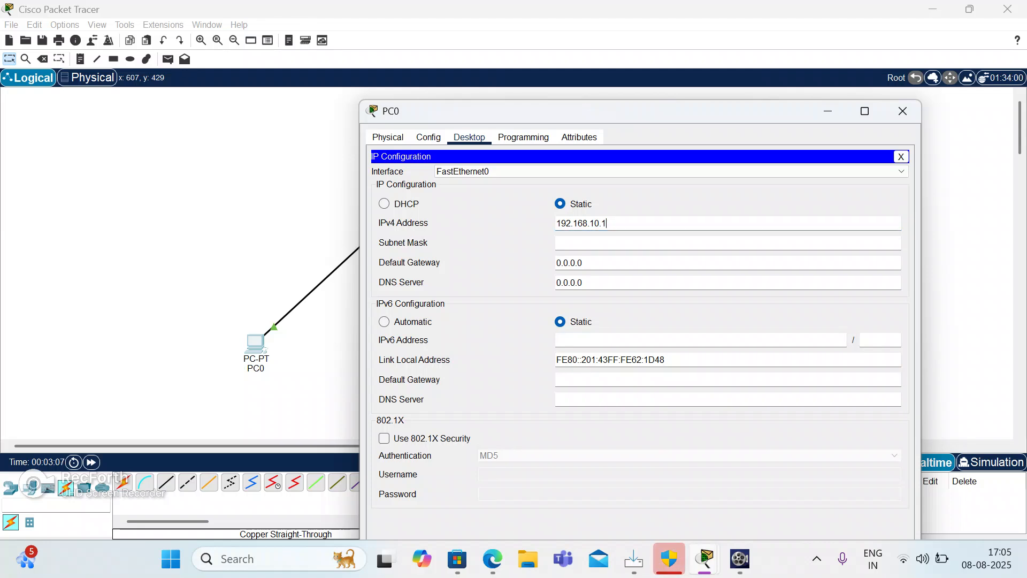
key(Tab)
key(Tab)
Set PC0's IPv4 default gateway to 192.168.10.3 and close its configuration window.
key(BackSpace)
key(BackSpace)
key(BackSpace)
key(BackSpace)
key(BackSpace)
key(BackSpace)
key(BackSpace)
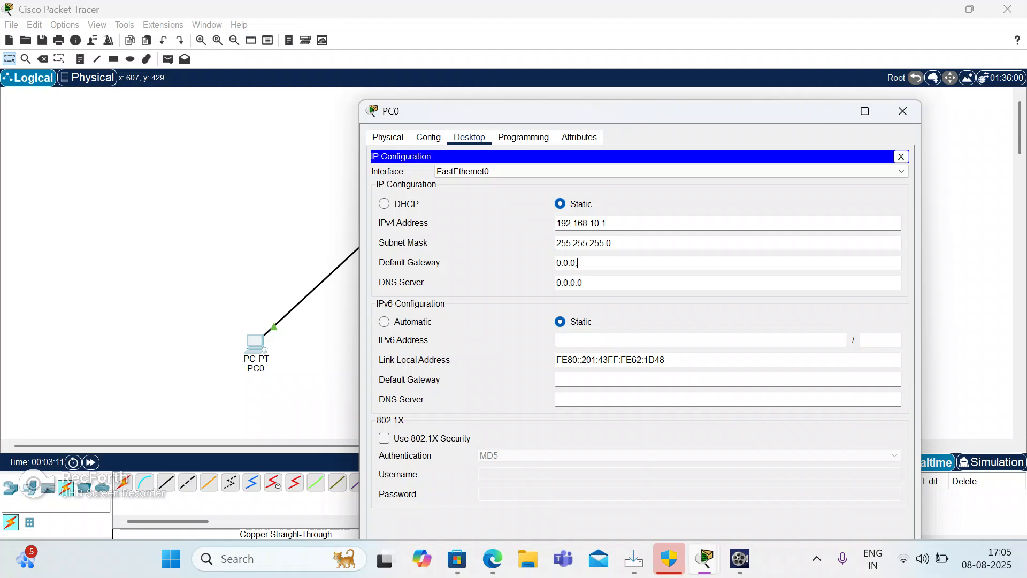
text(1)
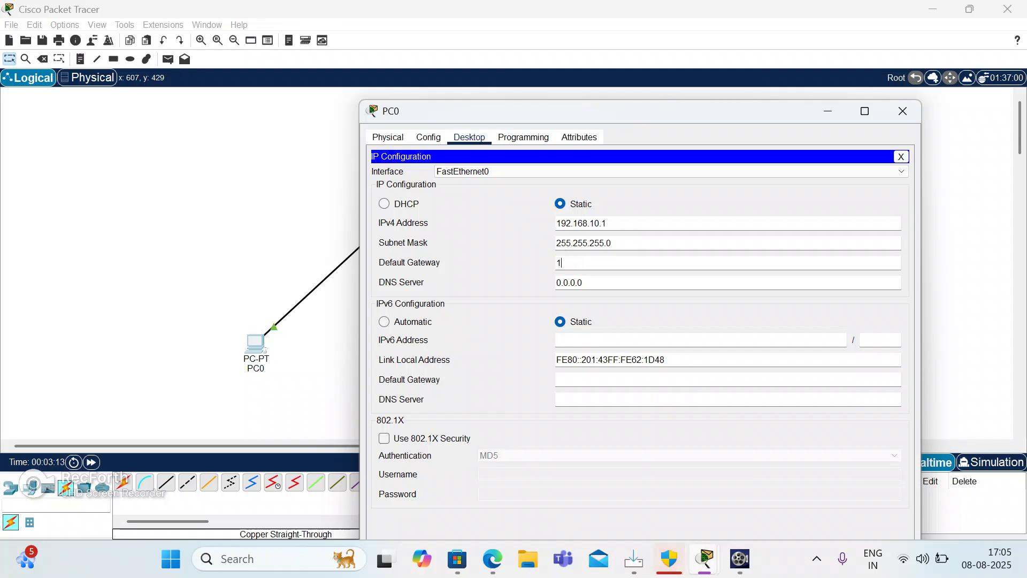
text(92.168)
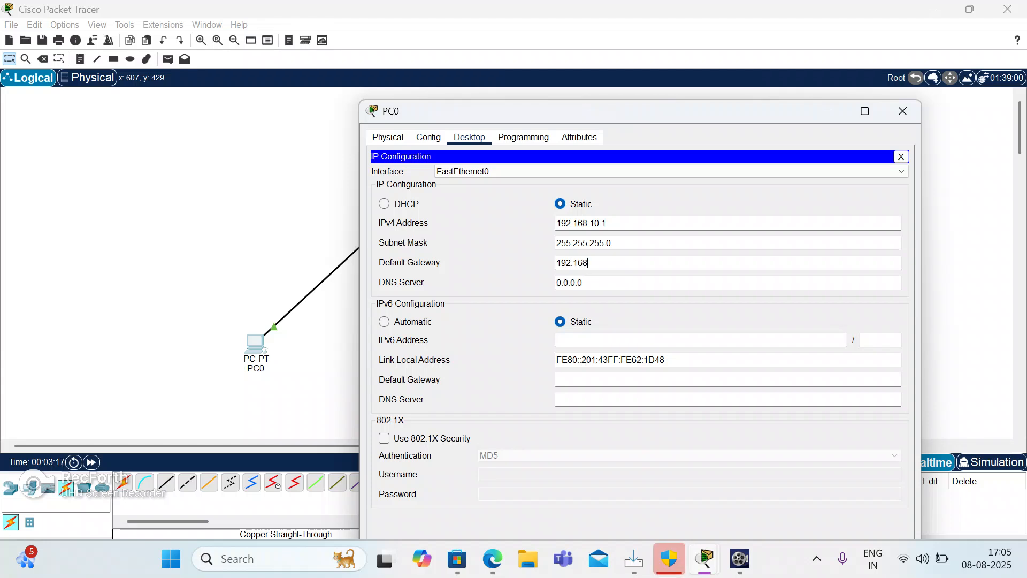
text(.10.3)
click(582, 282)
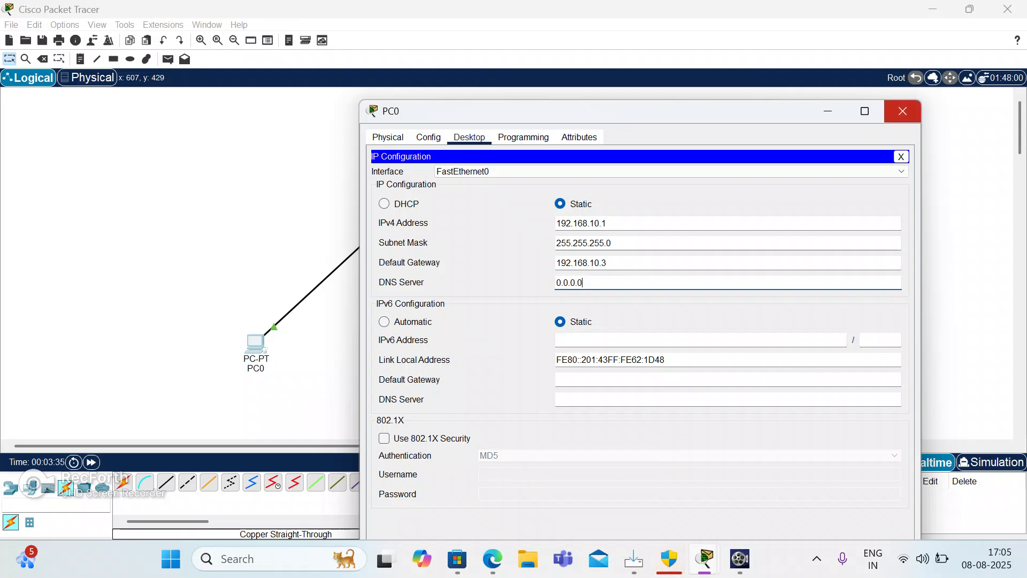
click(904, 113)
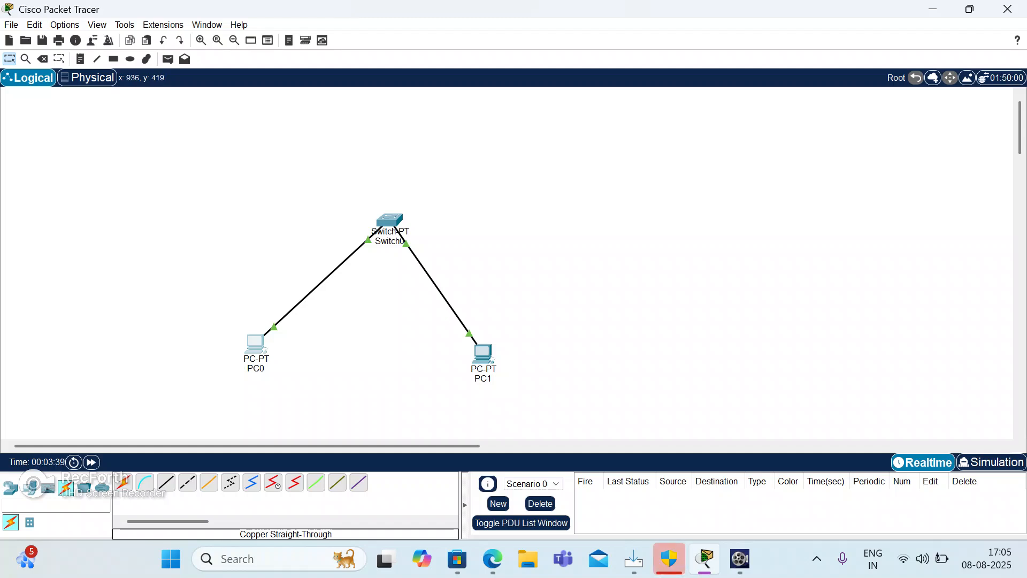
Set PC1's static IPv4 address to 192.168.10.2 with subnet mask 255.255.255.0.
click(484, 349)
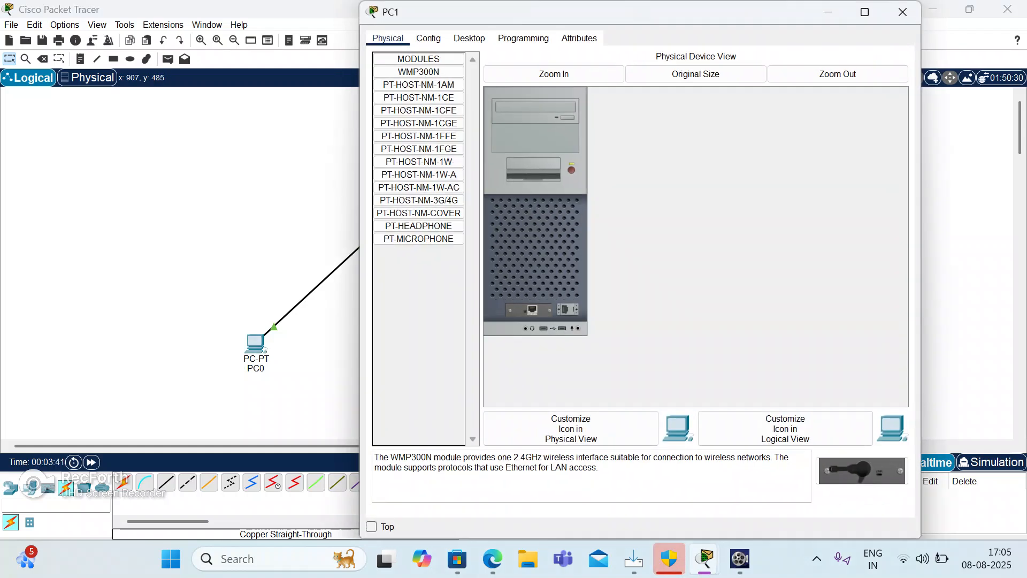
click(469, 39)
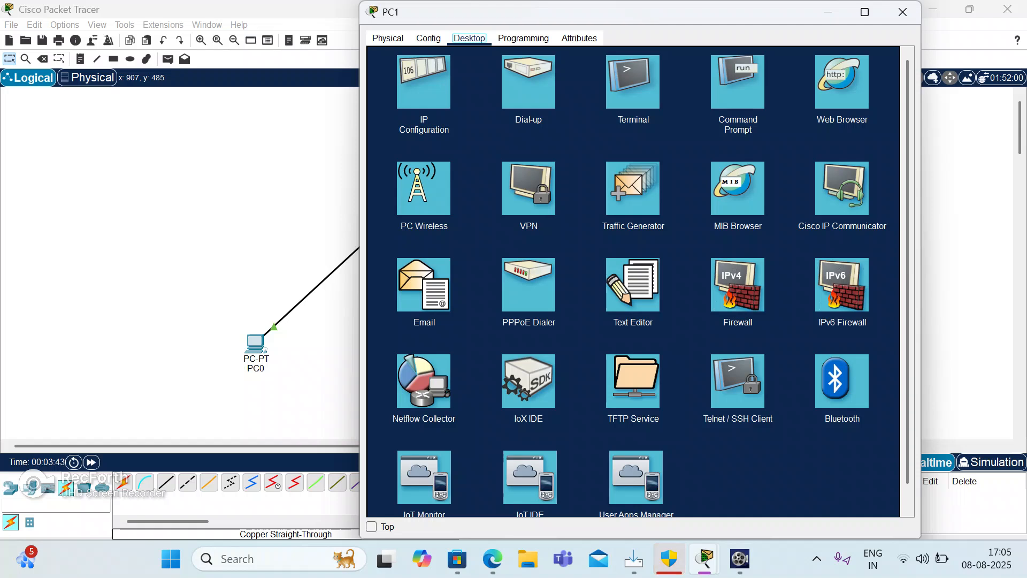
click(424, 81)
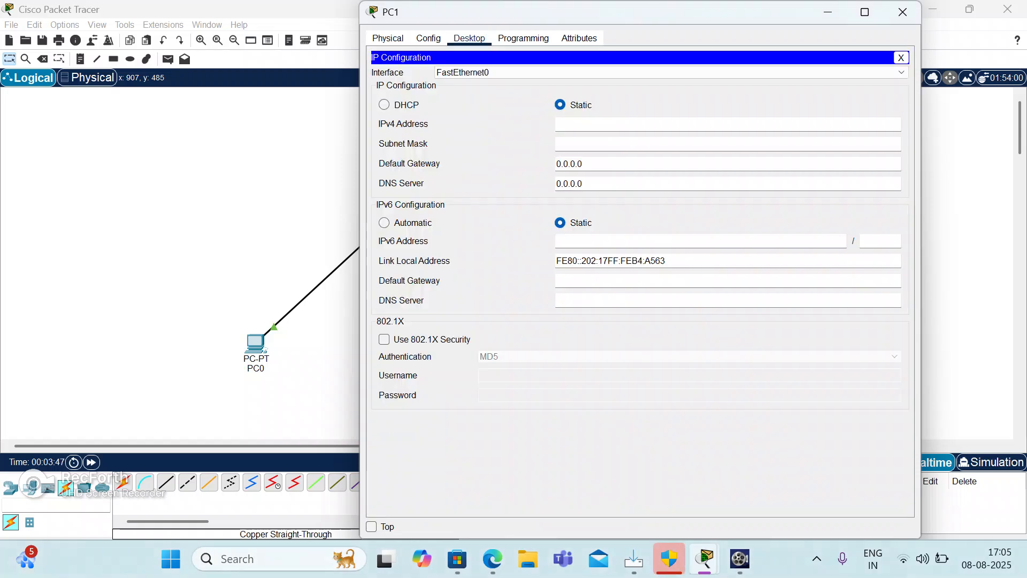
text(1)
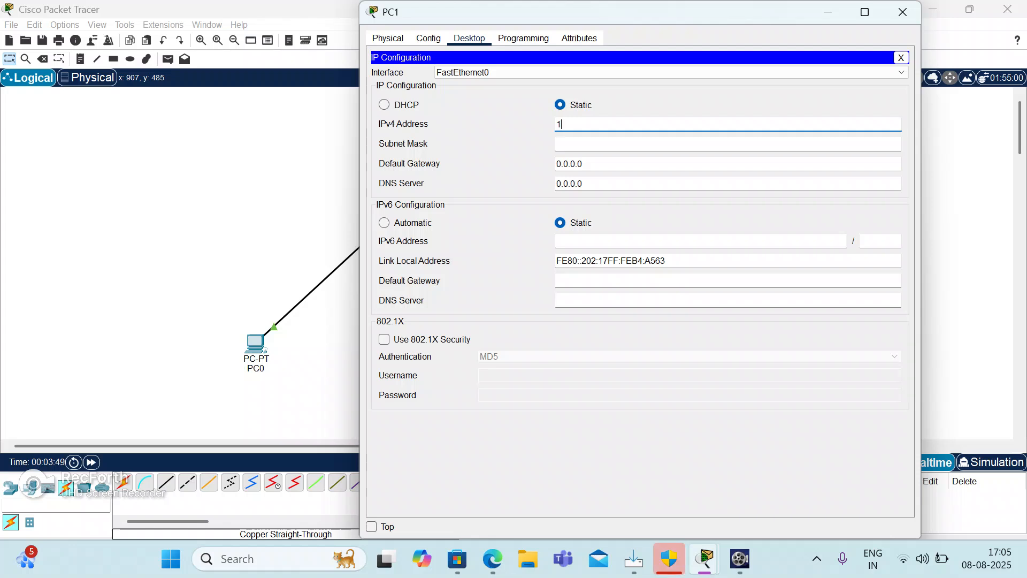
text(92.168.1)
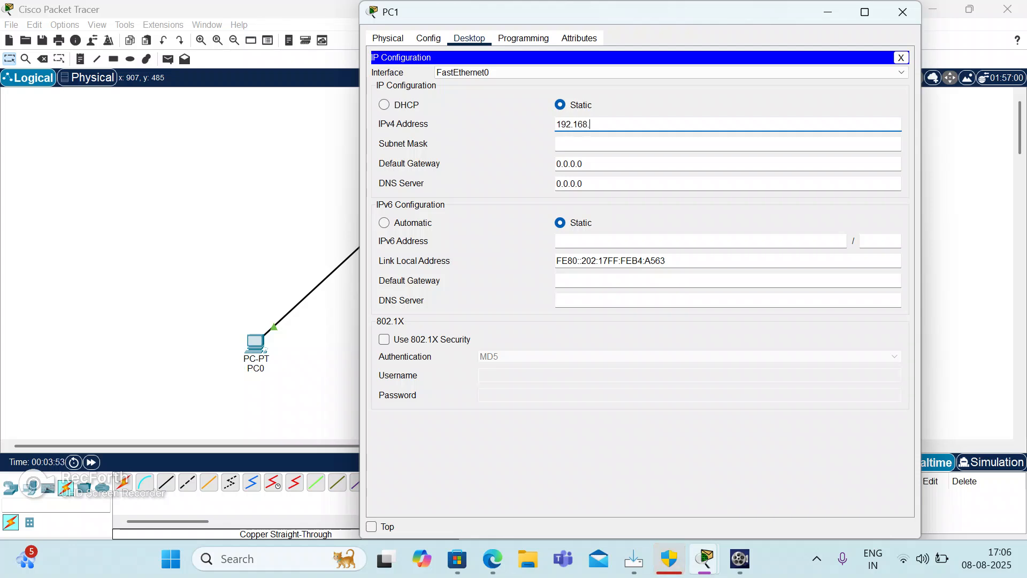
text(0.2)
key(Tab)
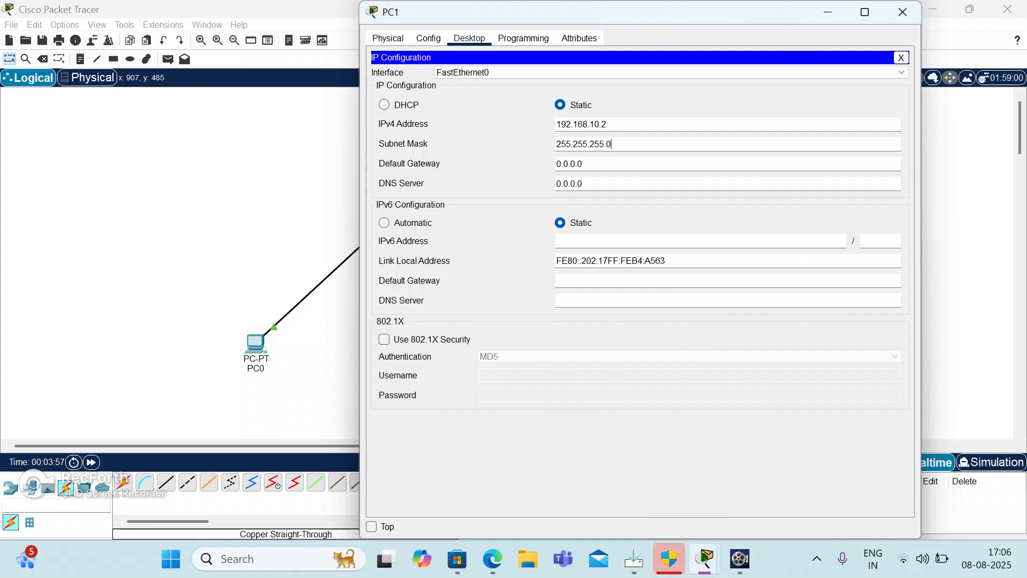
Set PC1's IPv4 default gateway to 192.168.10.3.
click(583, 164)
key(BackSpace)
key(BackSpace)
key(BackSpace)
key(BackSpace)
key(BackSpace)
key(BackSpace)
key(BackSpace)
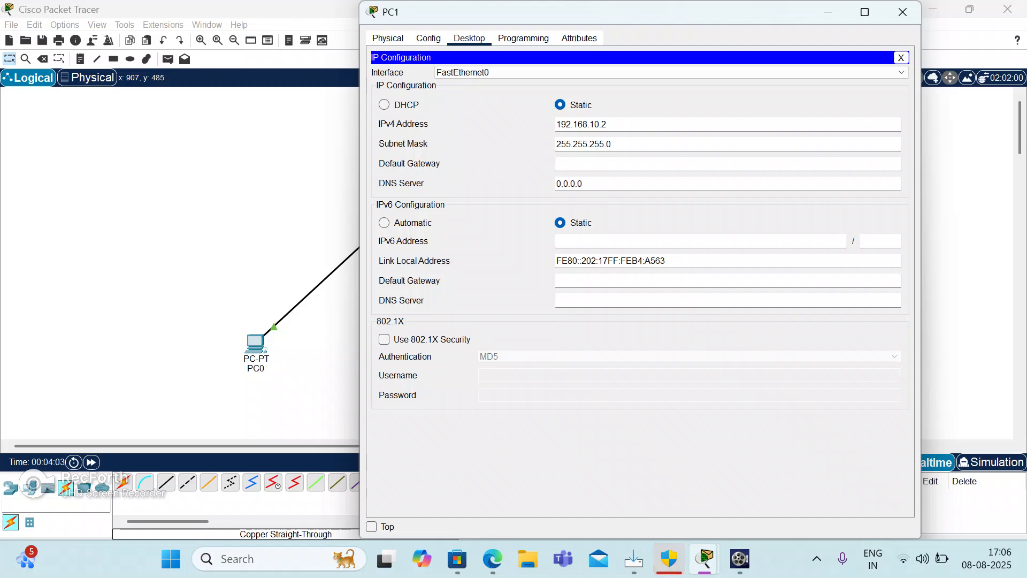
text(92.168.)
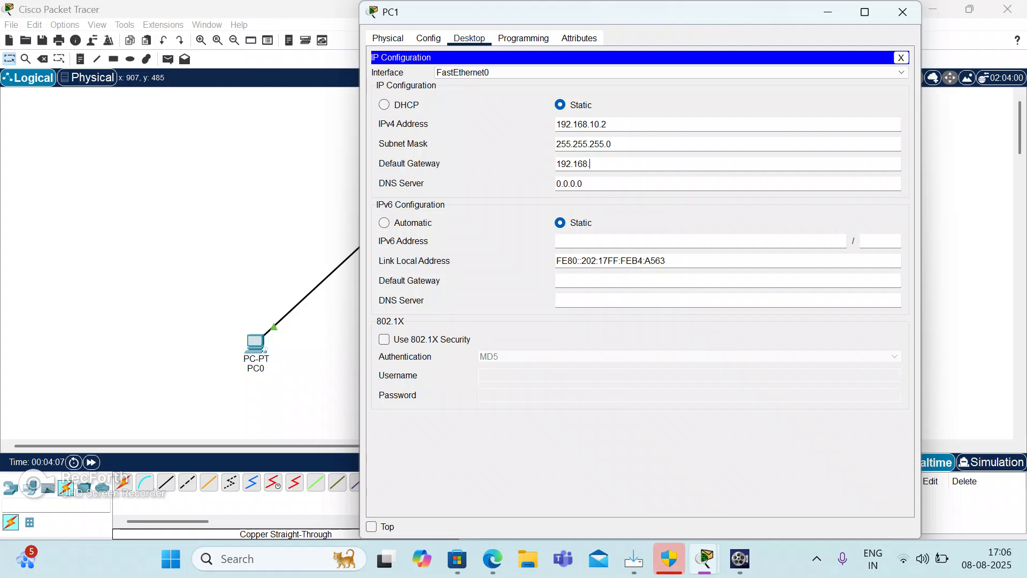
text(10.3)
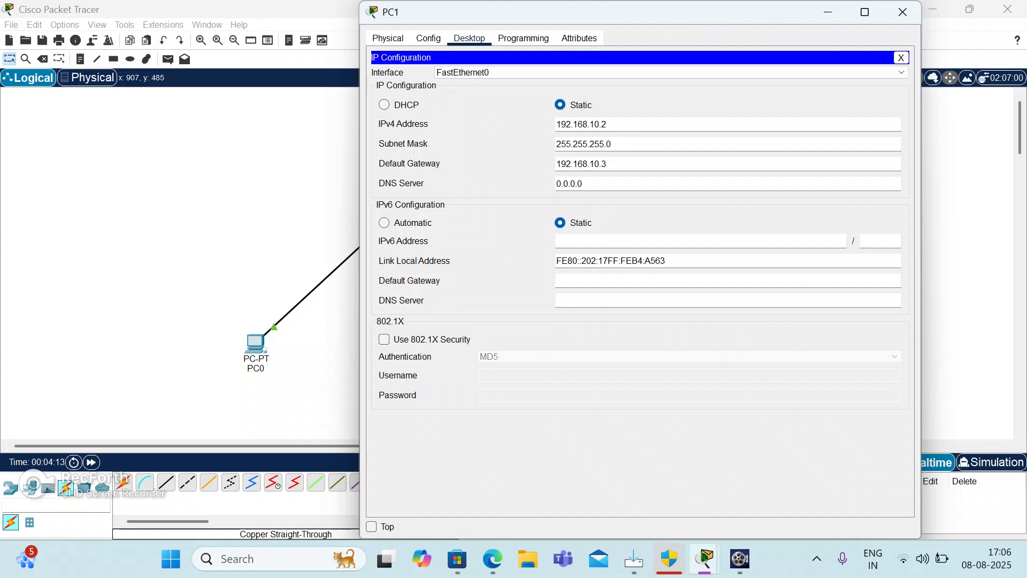
Close PC1's configuration window and review the FastEthernet0/1 and FastEthernet1/1 port settings in Switch0's configuration.
click(902, 12)
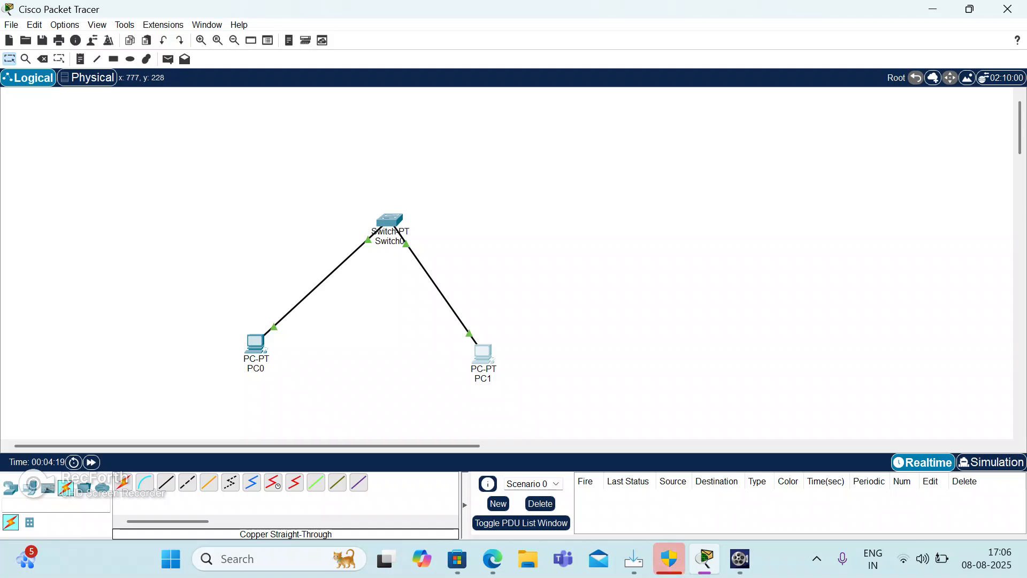
click(390, 219)
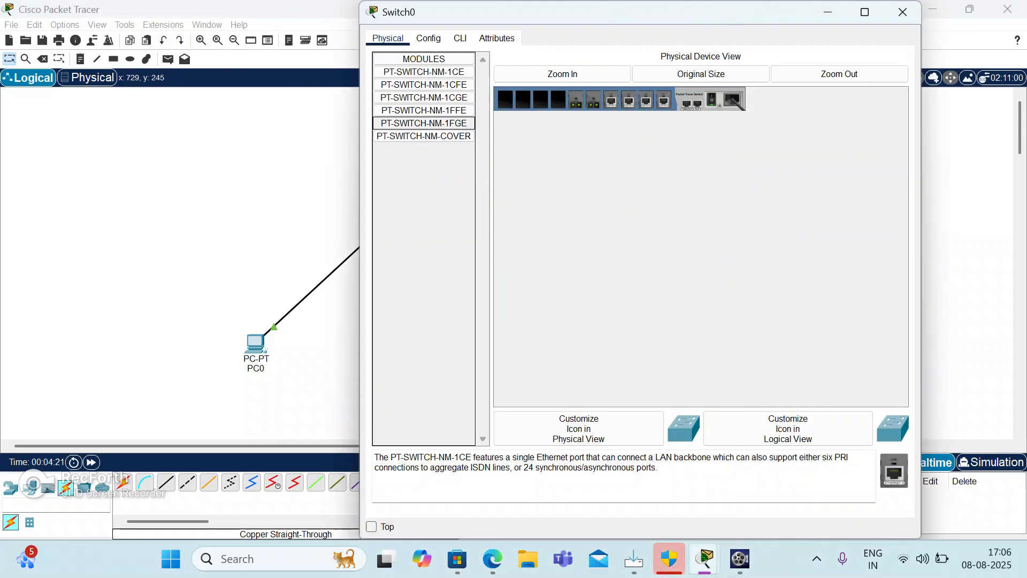
click(428, 38)
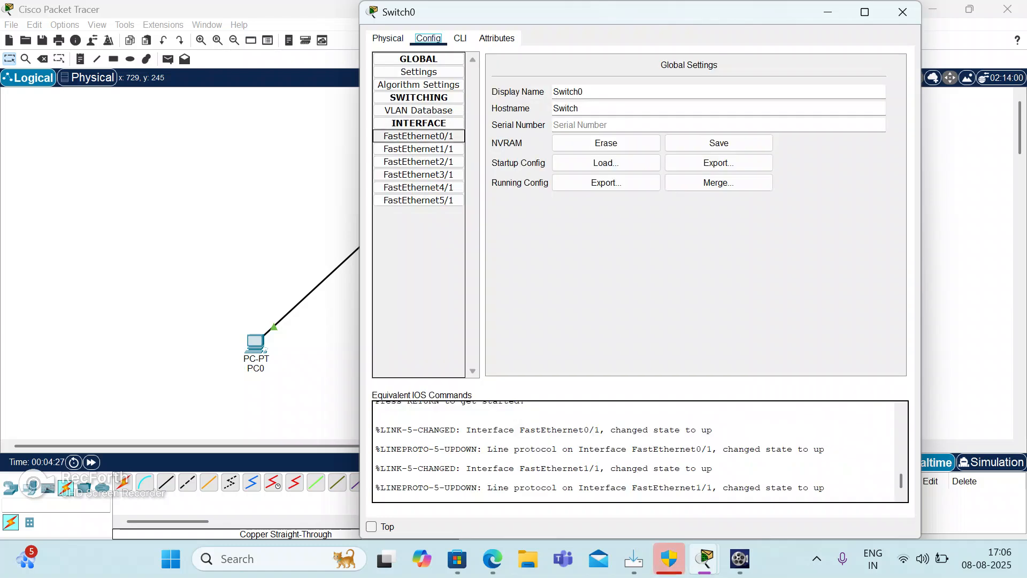
click(418, 136)
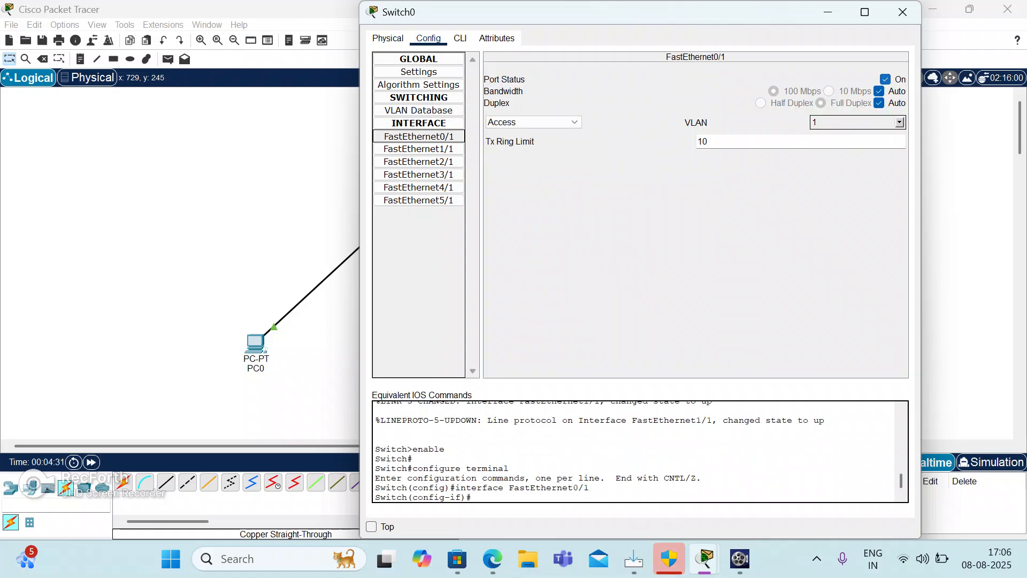
click(418, 150)
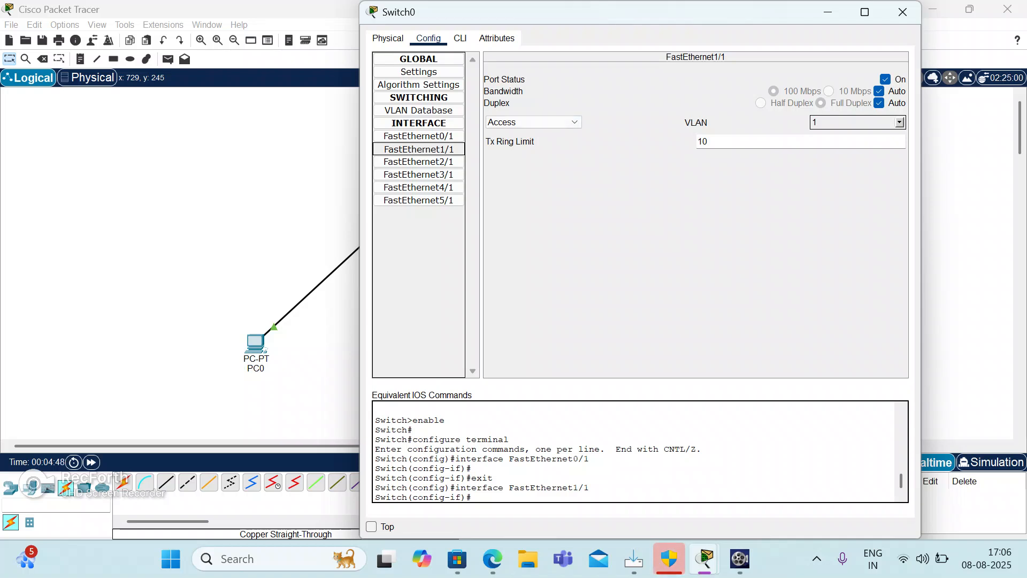
click(902, 12)
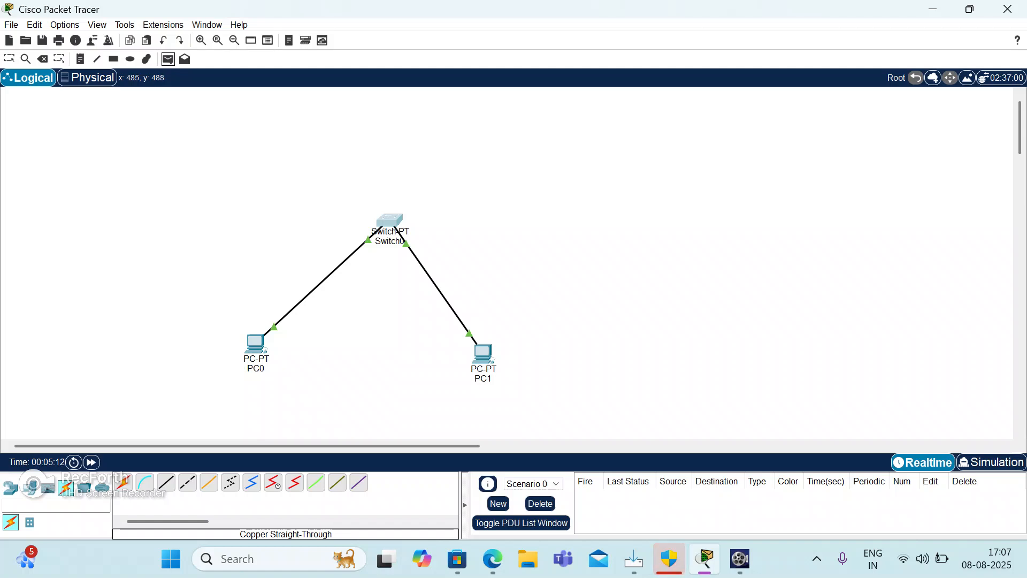
Send a simple PDU from PC0 to PC1 and play the packet's transfer in Simulation mode.
click(259, 349)
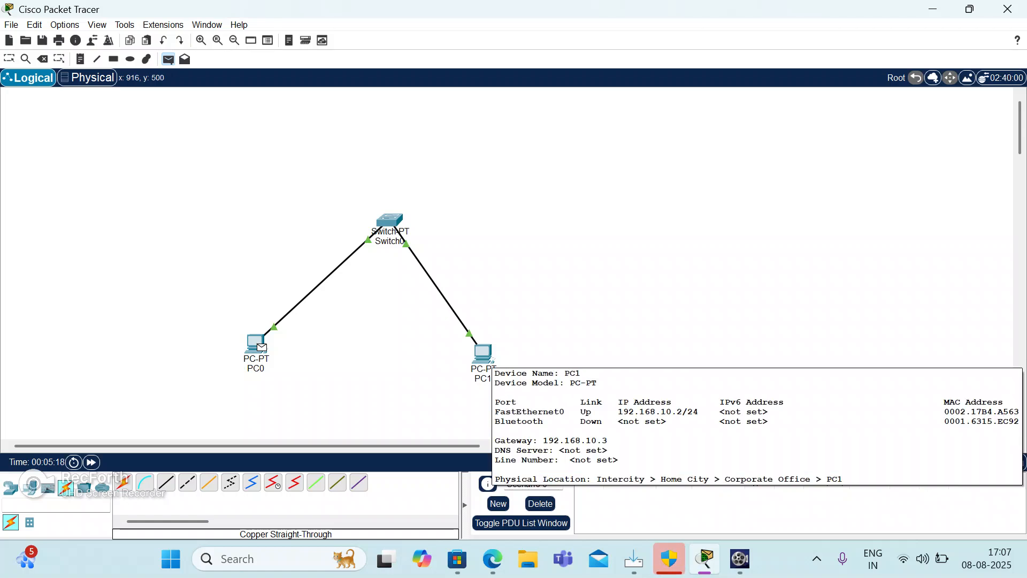
click(483, 355)
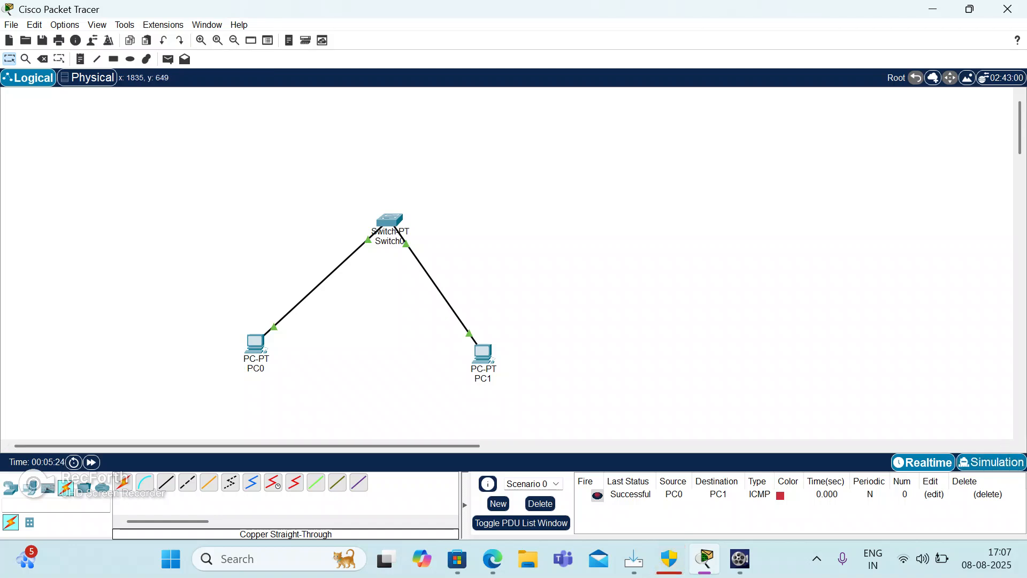
click(990, 461)
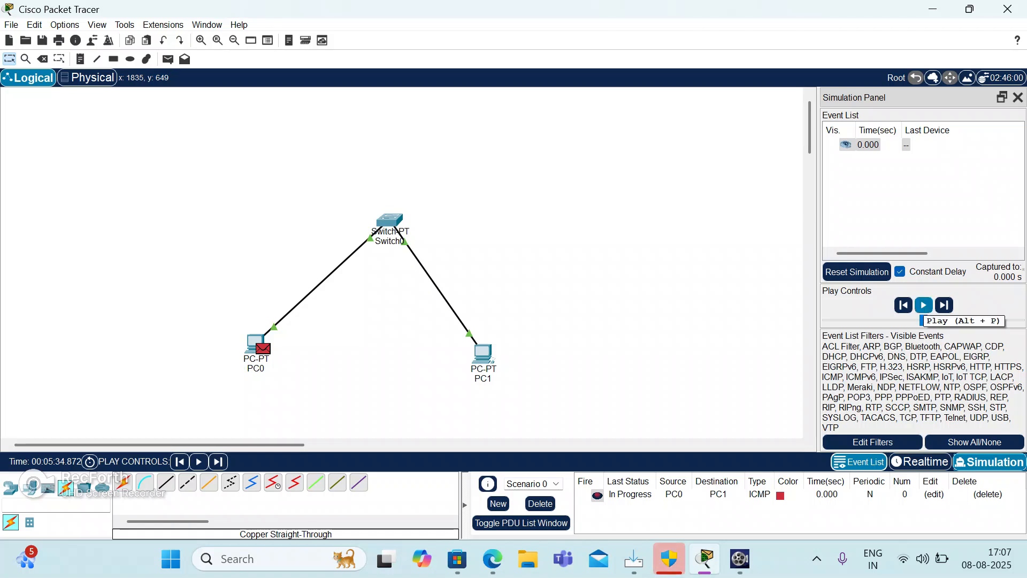
click(923, 305)
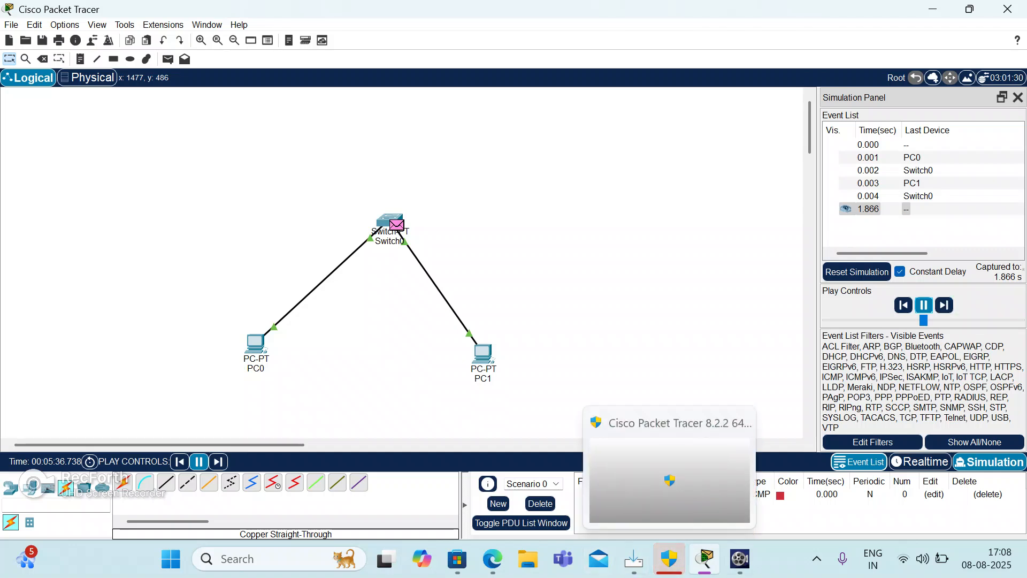
click(739, 559)
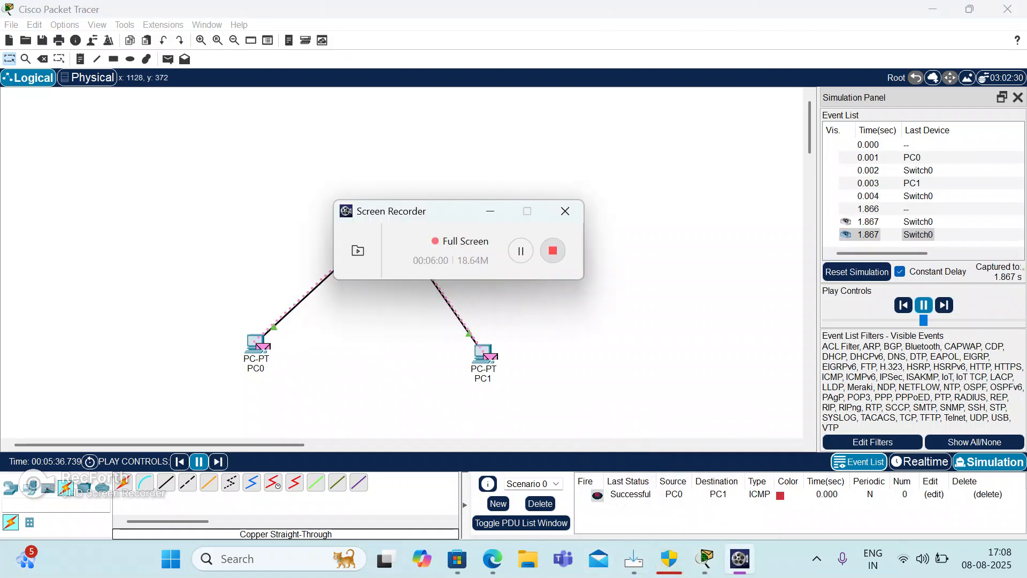